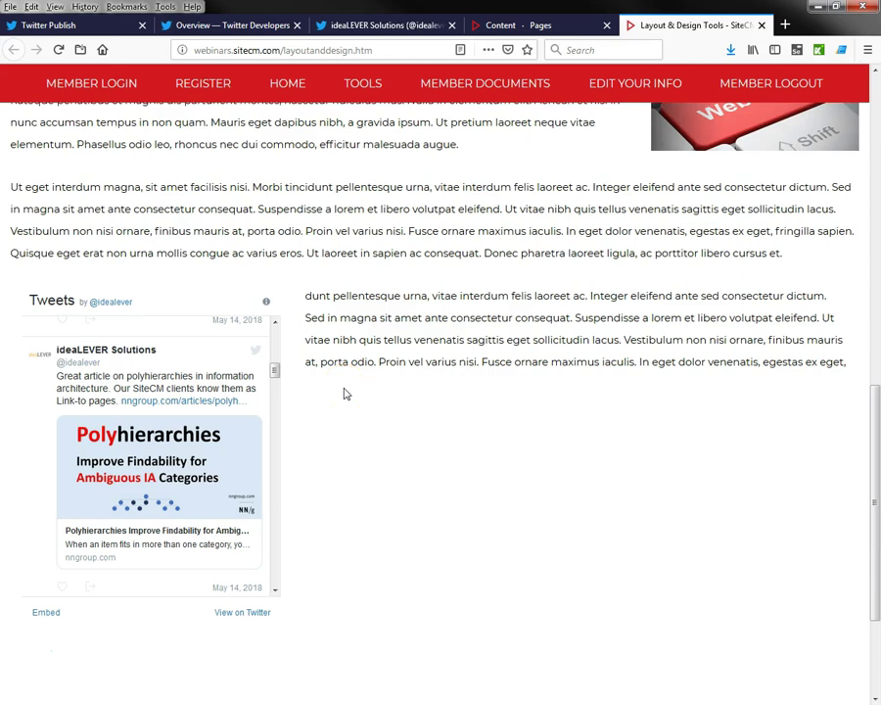
Switch to Twitter Publish and choose the Embedded Timeline option.
left_click(337, 394)
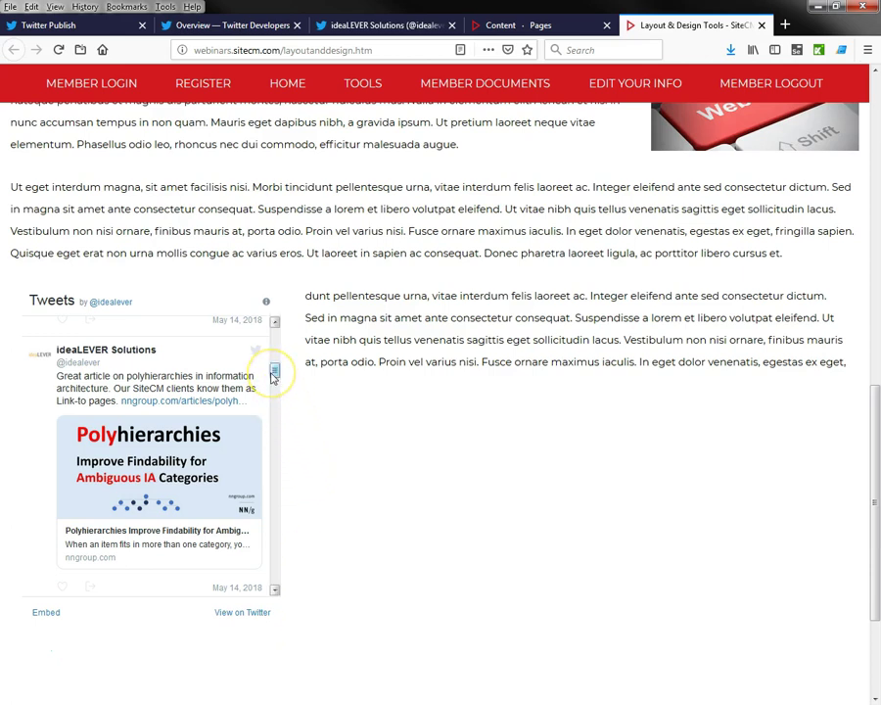
left_click(48, 19)
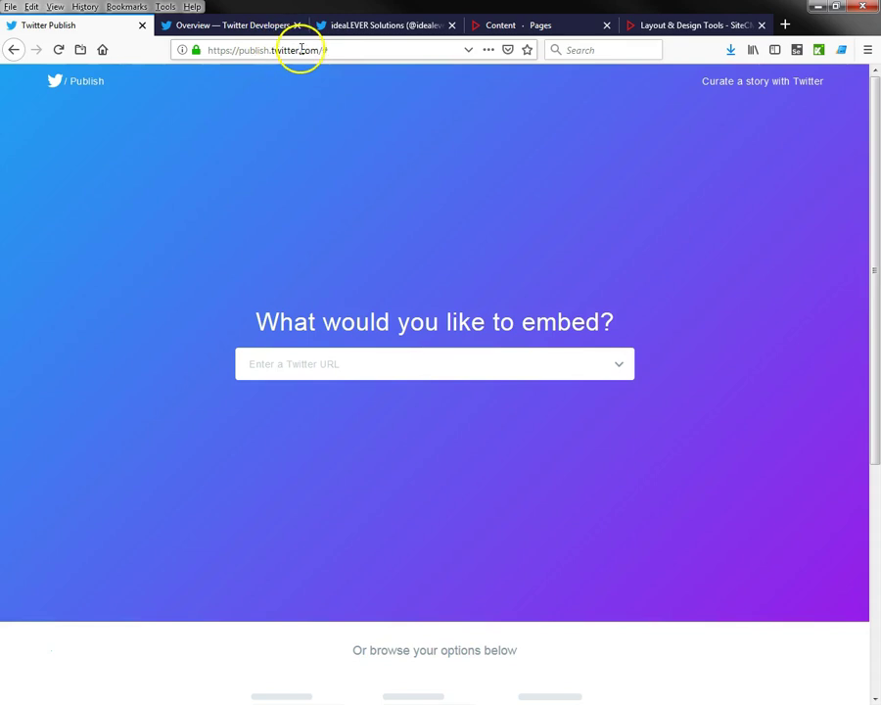
scroll(413, 535, "down", 3)
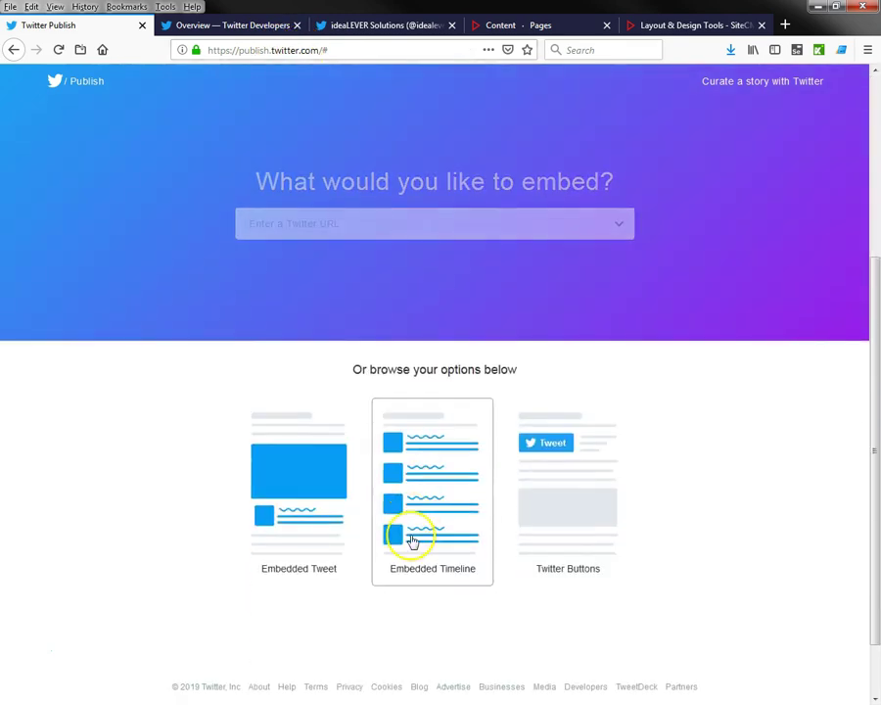
left_click(423, 471)
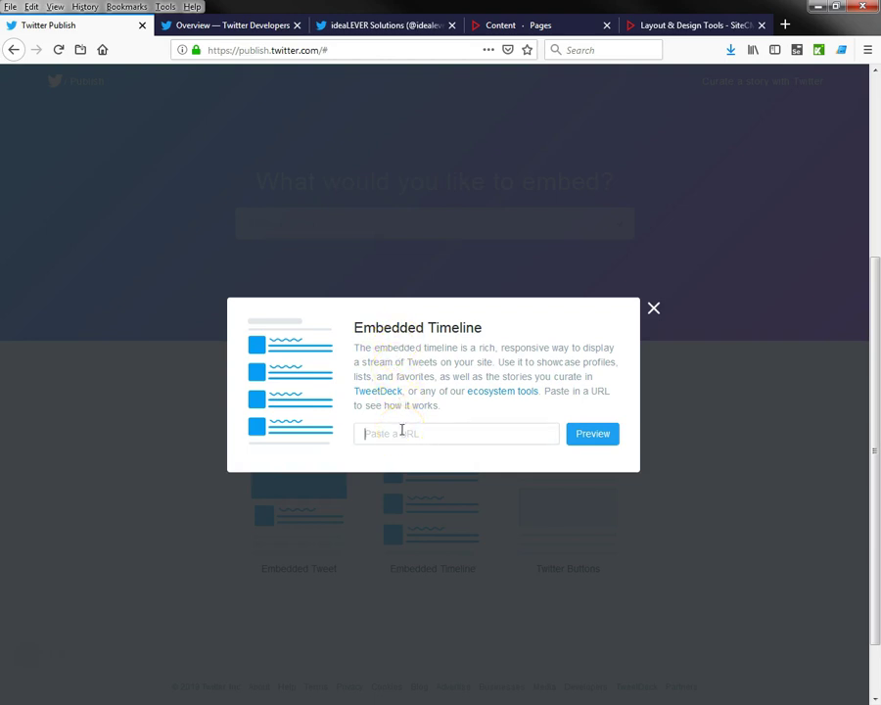
left_click(408, 428)
left_click(360, 20)
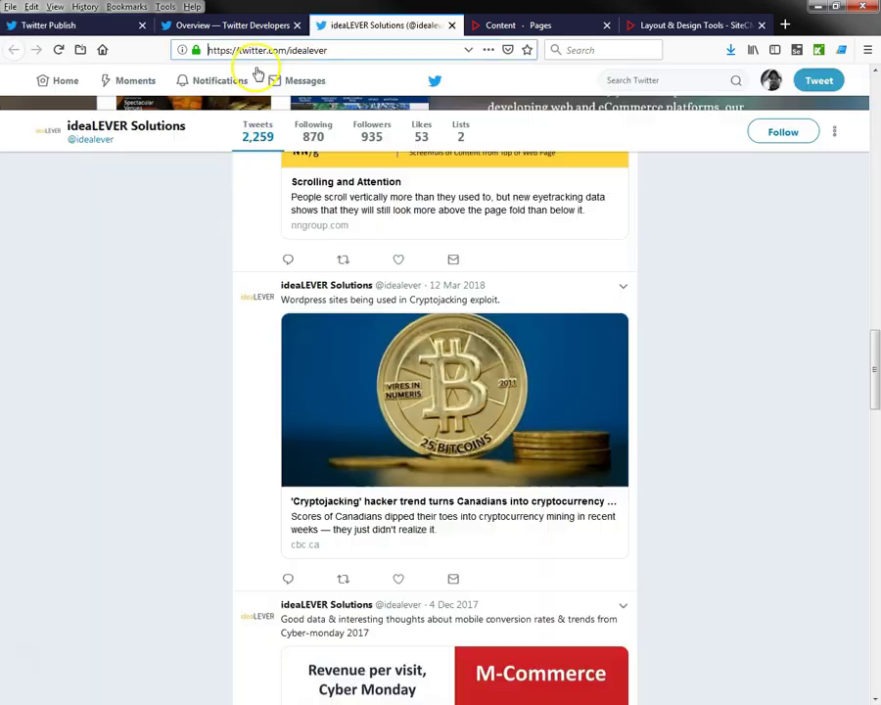
left_click(327, 46)
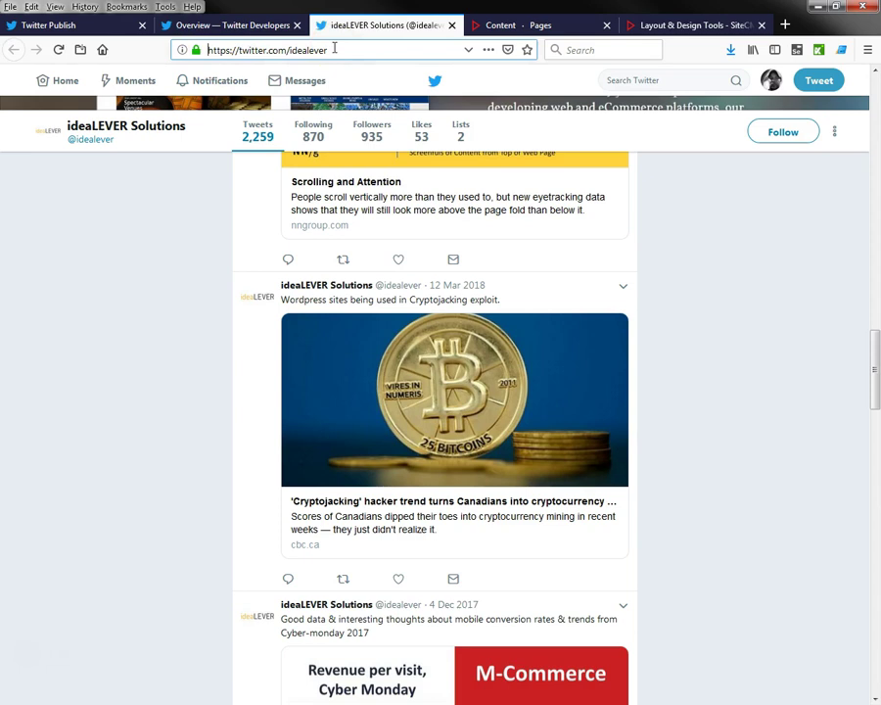
left_click_drag(334, 47, 197, 53)
key("ctrl+c")
right_click(265, 52)
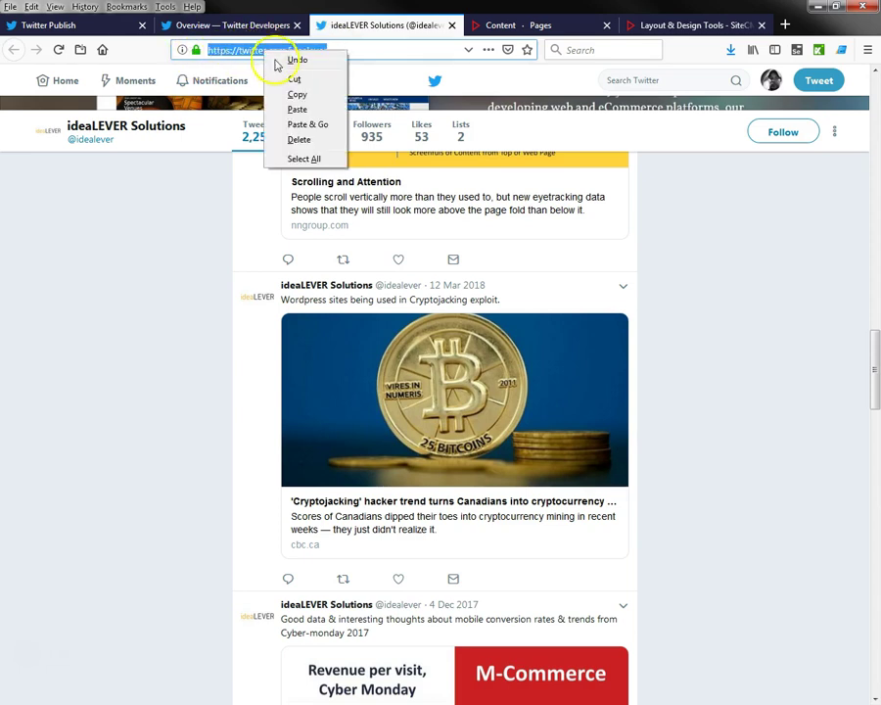
left_click(297, 93)
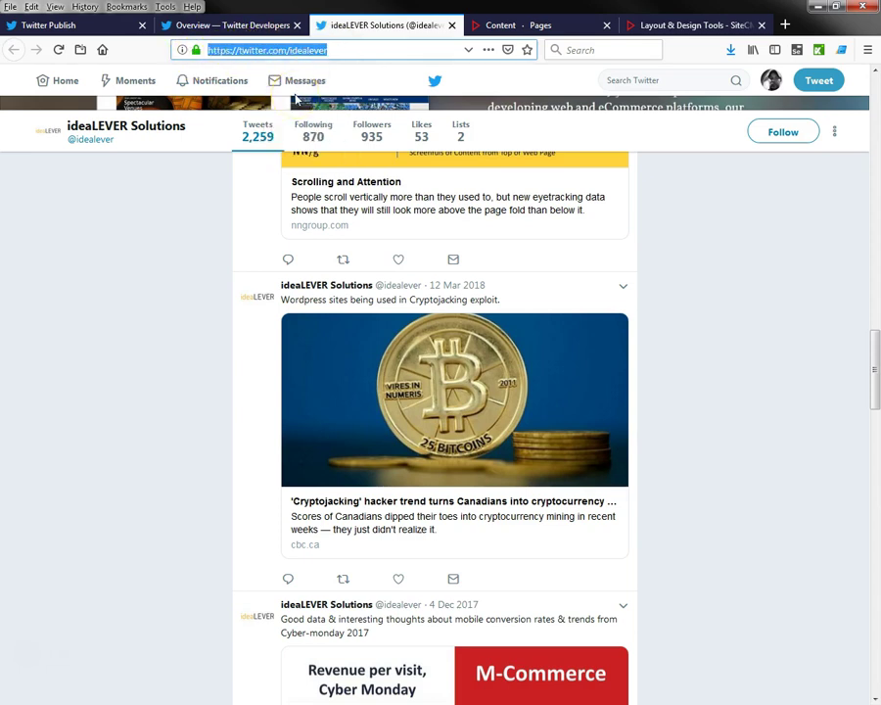
Paste the copied profile URL into Twitter Publish's Embedded Timeline prompt and preview the resulting timeline.
left_click(64, 26)
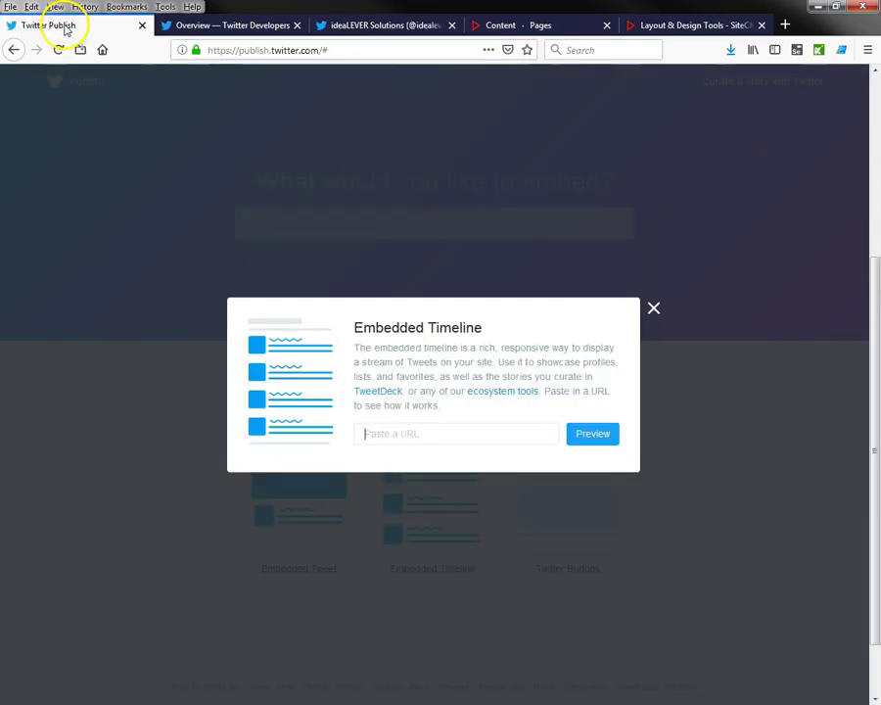
right_click(376, 431)
left_click(407, 492)
left_click(592, 434)
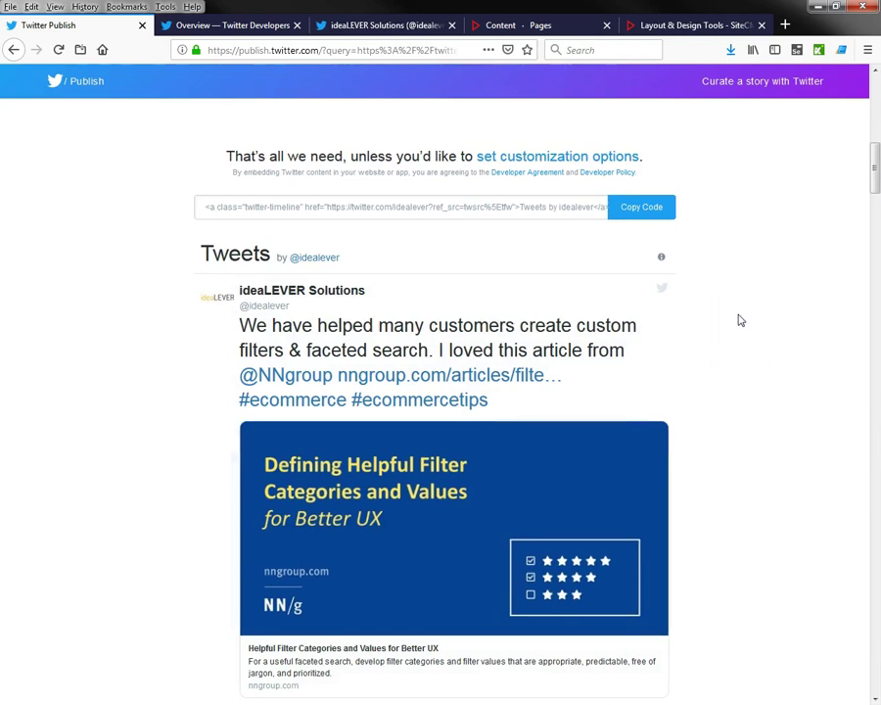
scroll(713, 466, "down", 10)
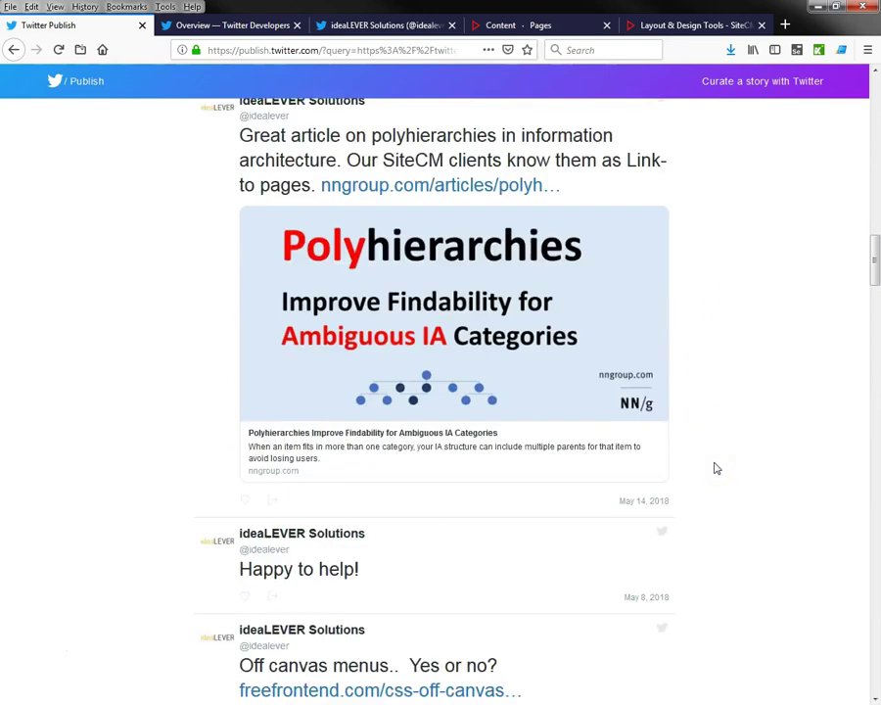
scroll(715, 468, "down", 5)
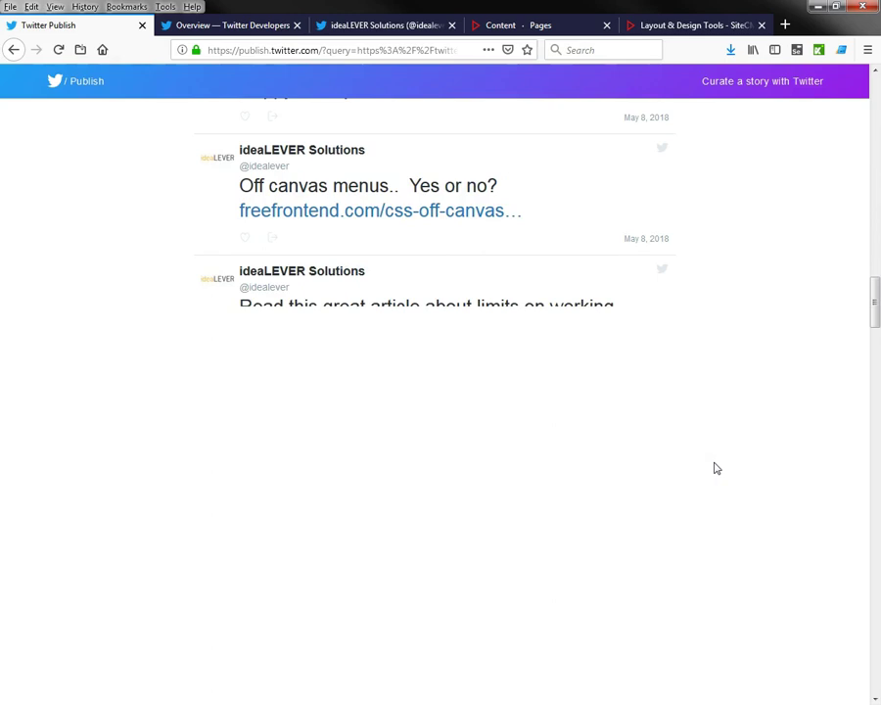
scroll(716, 468, "up", 15)
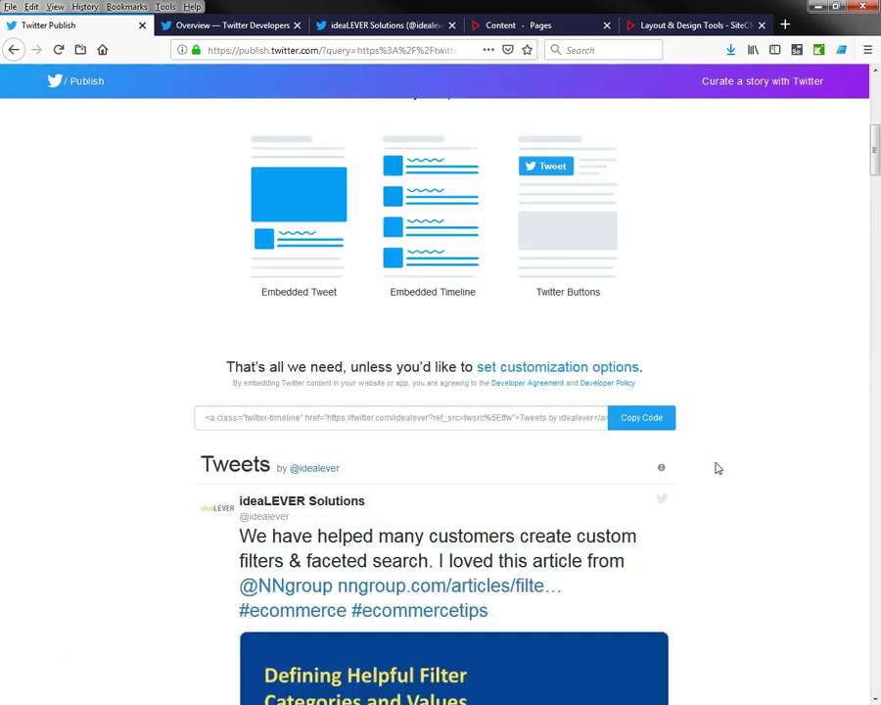
Customize the embedded timeline with a height of 500 px and update it.
left_click(544, 370)
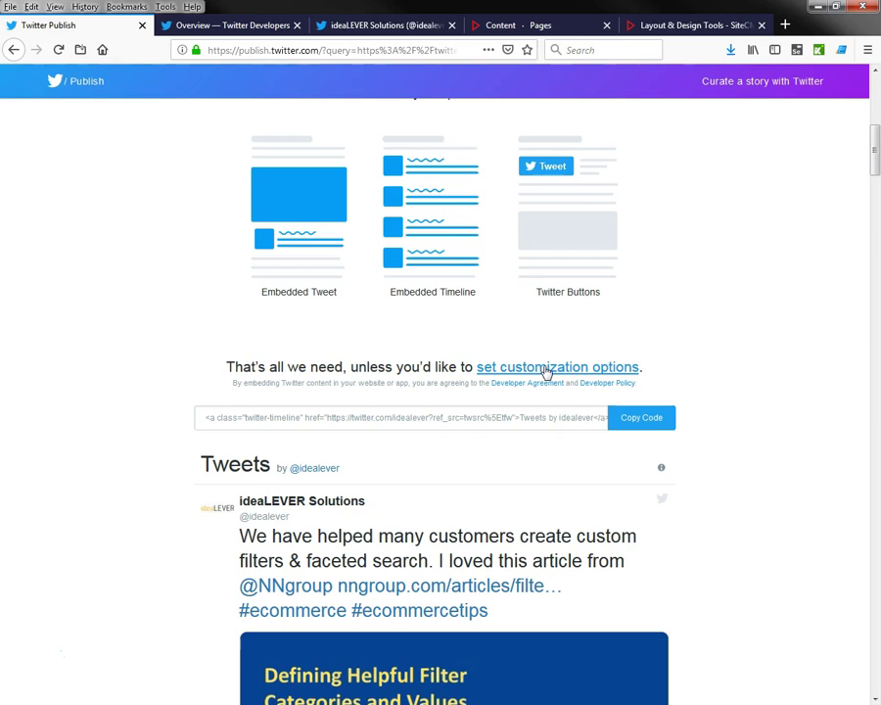
left_click(546, 370)
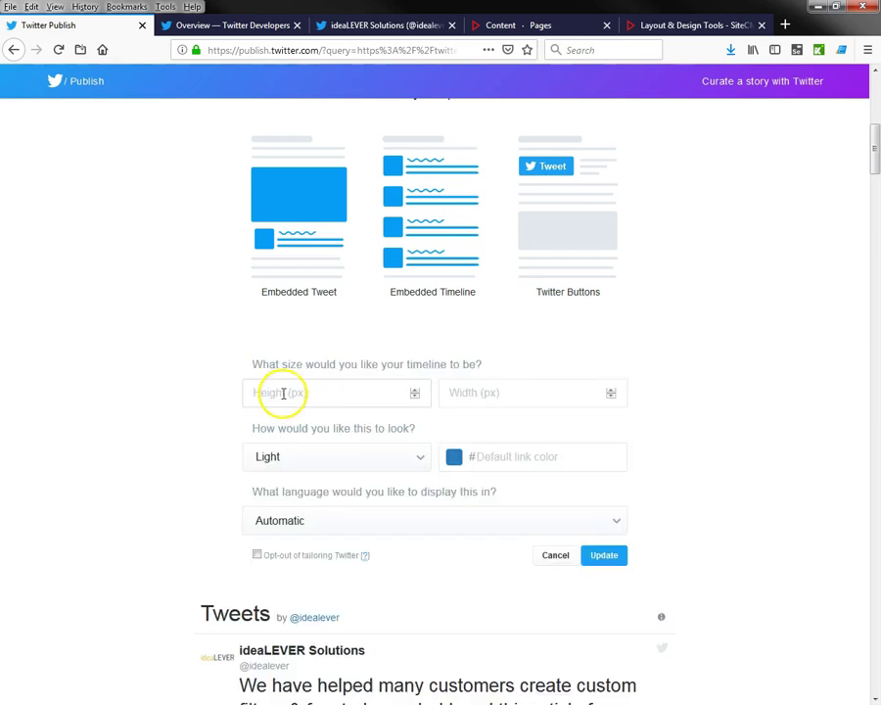
left_click(520, 393)
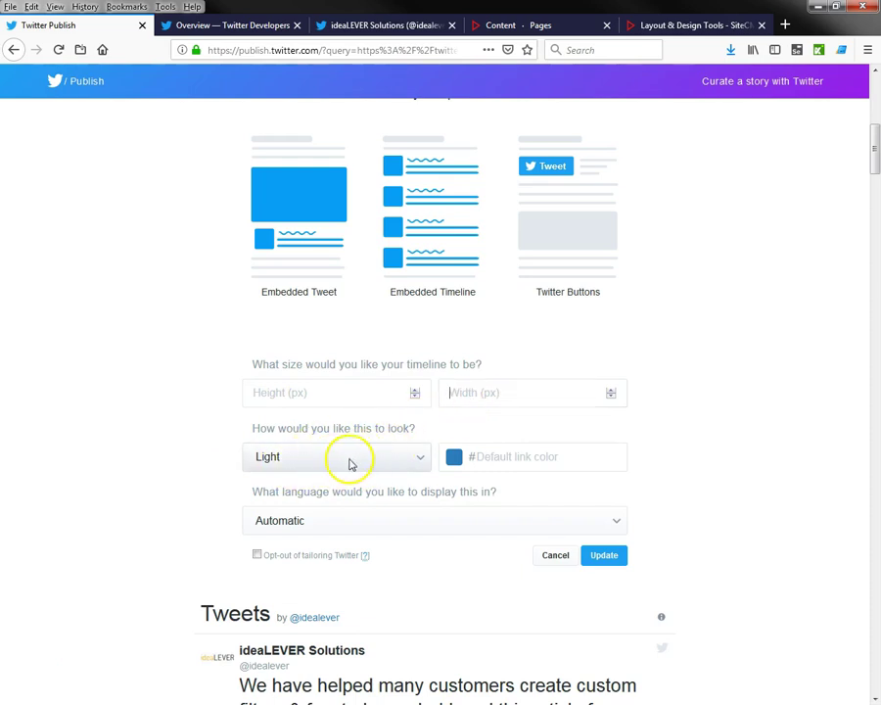
left_click(421, 460)
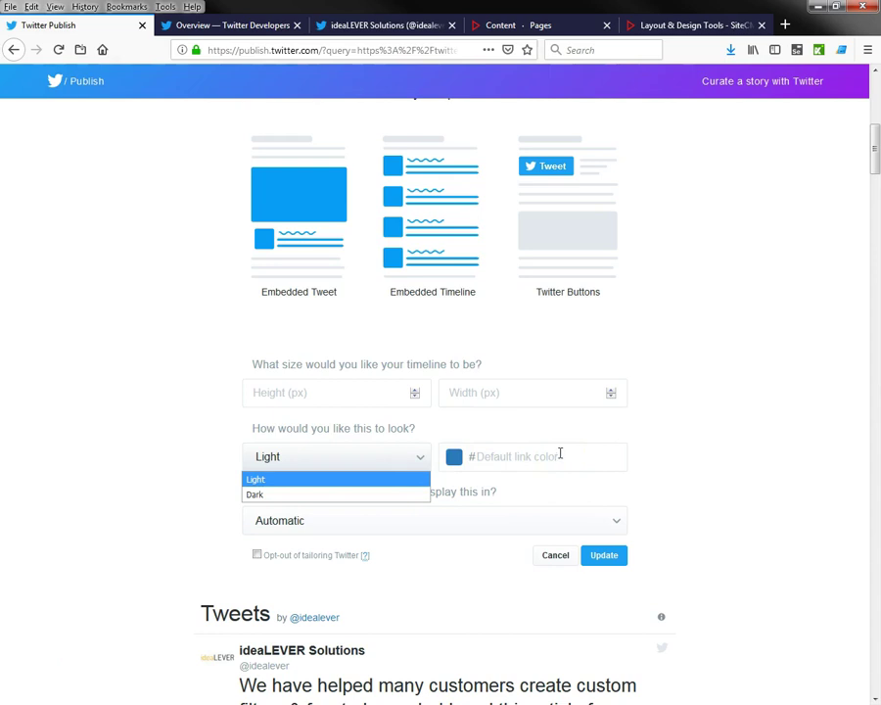
left_click(309, 393)
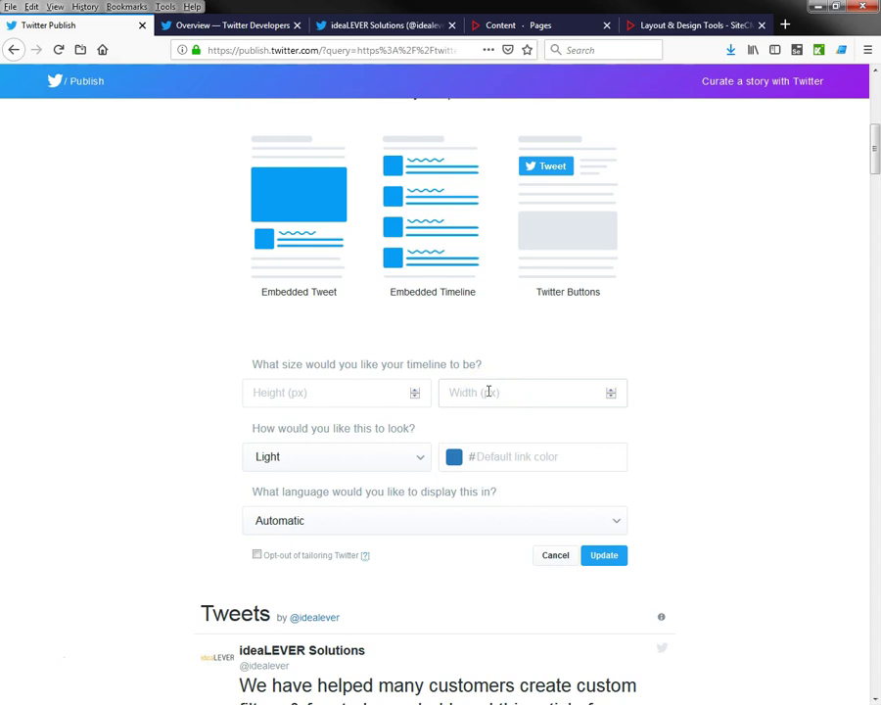
left_click(298, 392)
type("500")
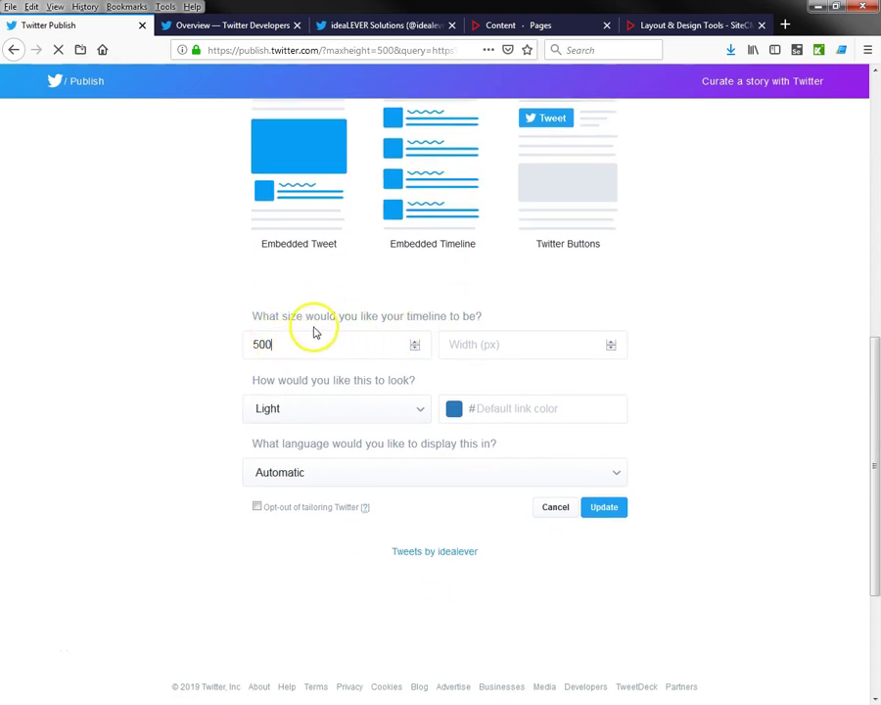
scroll(471, 361, "down", 3)
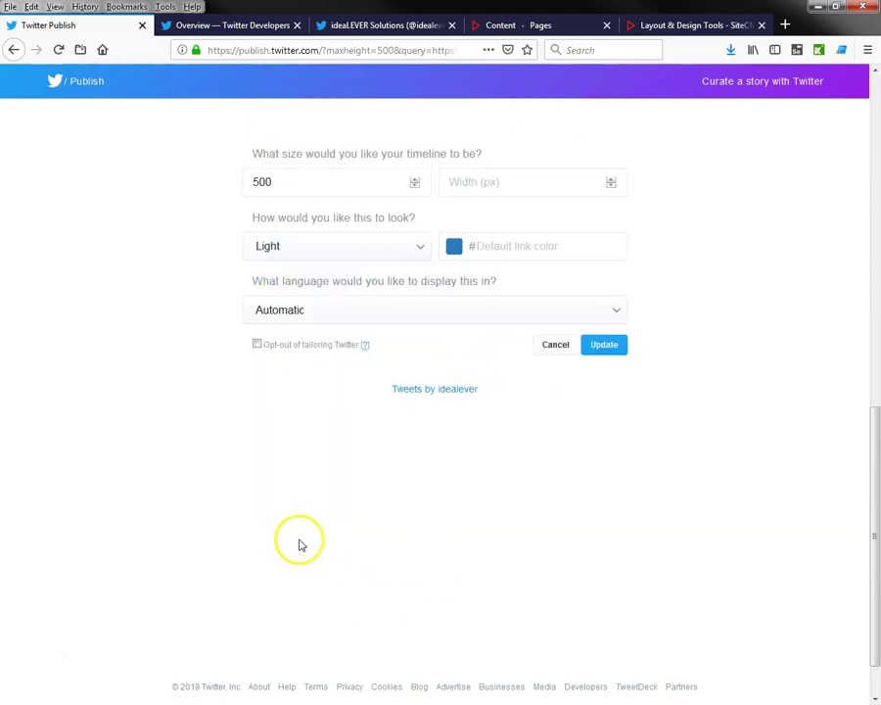
scroll(538, 362, "down", 3)
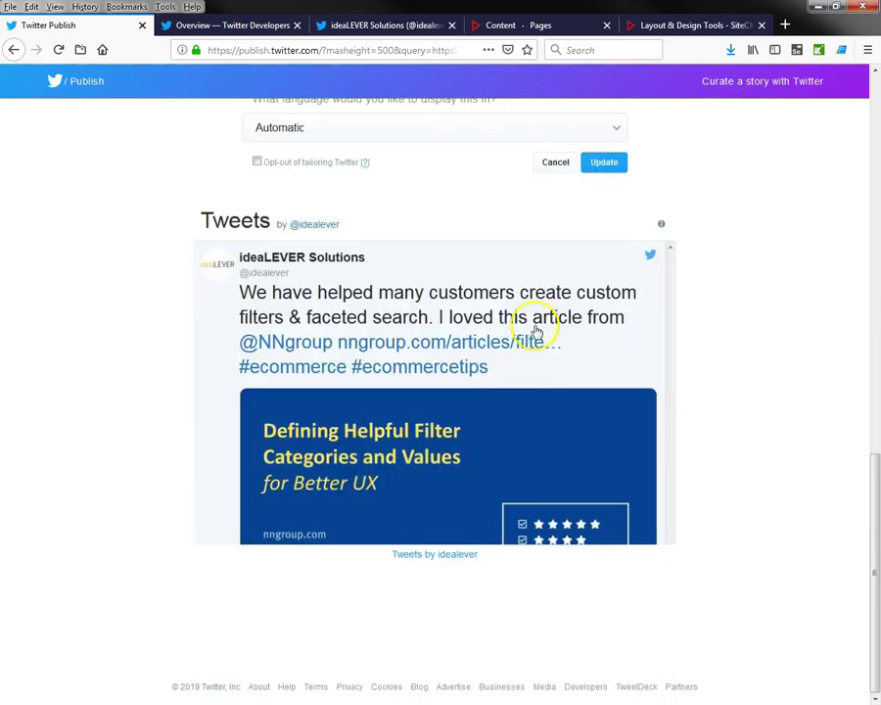
left_click(599, 180)
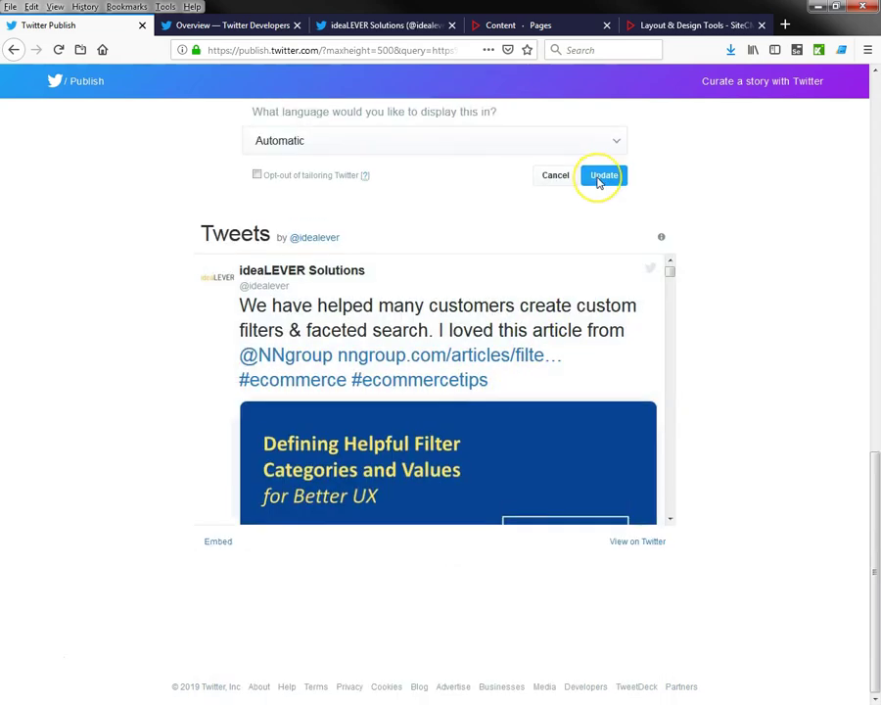
Copy the embed code generated for the customized timeline.
scroll(519, 381, "up", 3)
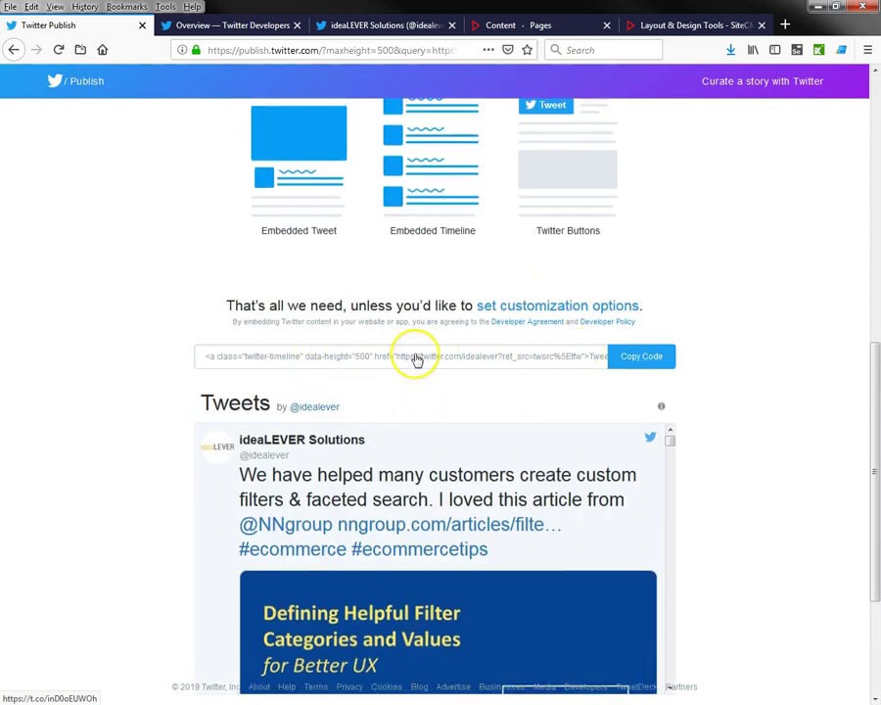
left_click_drag(279, 355, 536, 356)
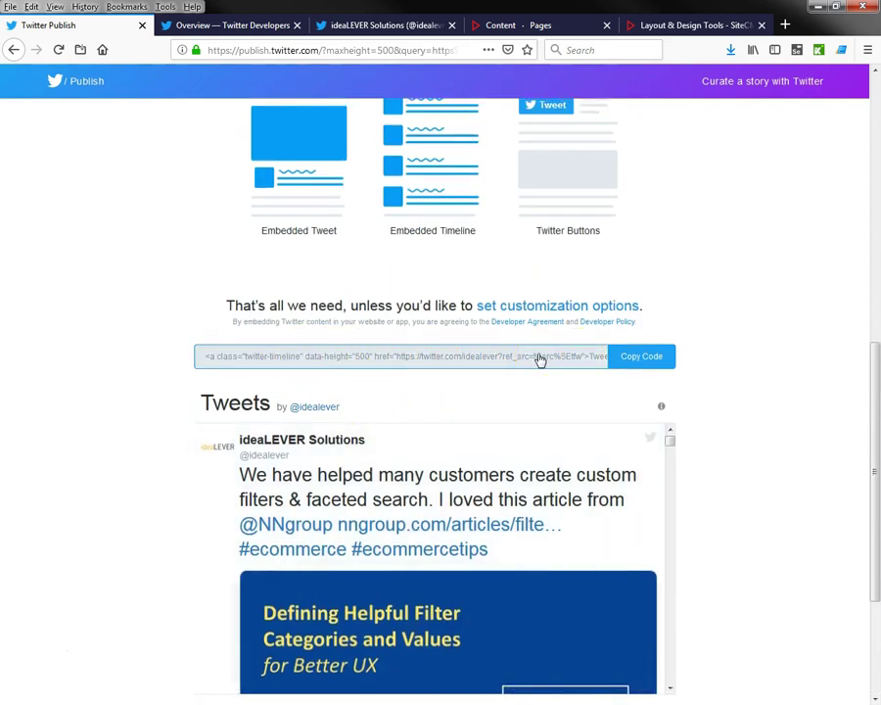
left_click(472, 359)
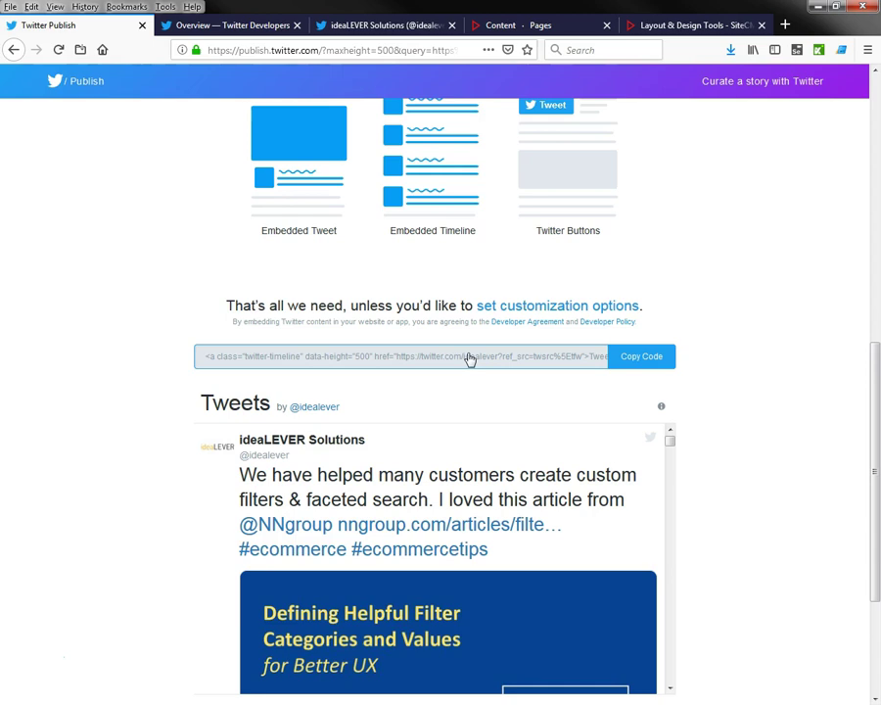
left_click(638, 357)
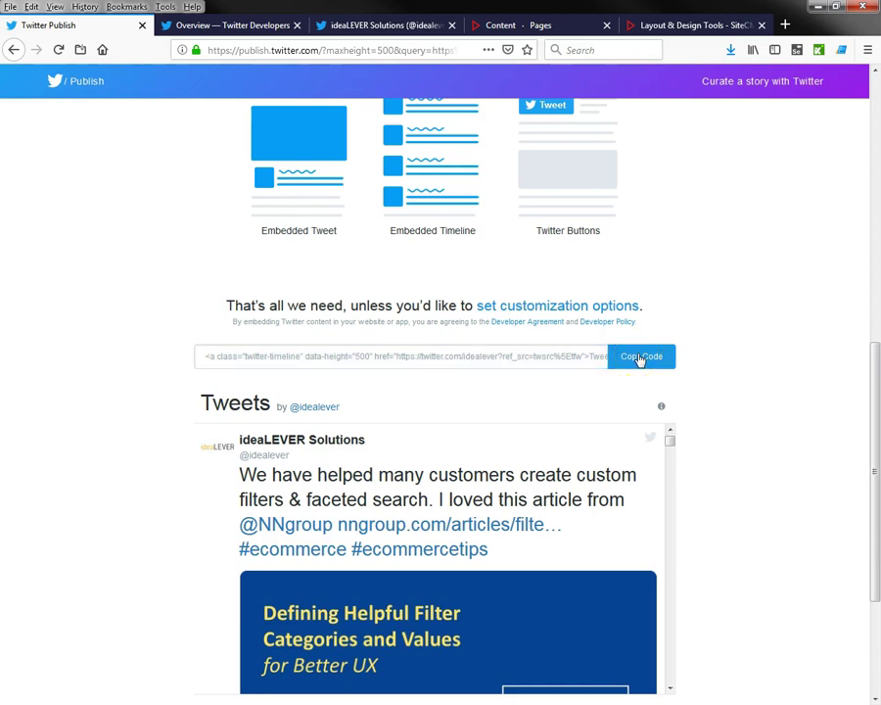
left_click(638, 358)
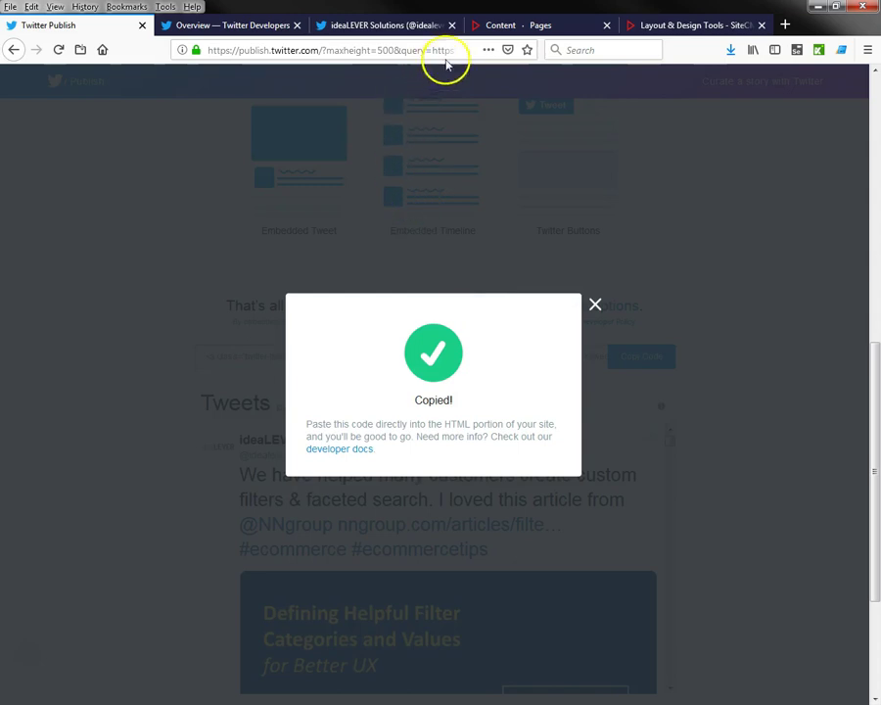
Switch to SiteCM Manager and add a new content block named "Twitter Embedded Timeline".
left_click(537, 27)
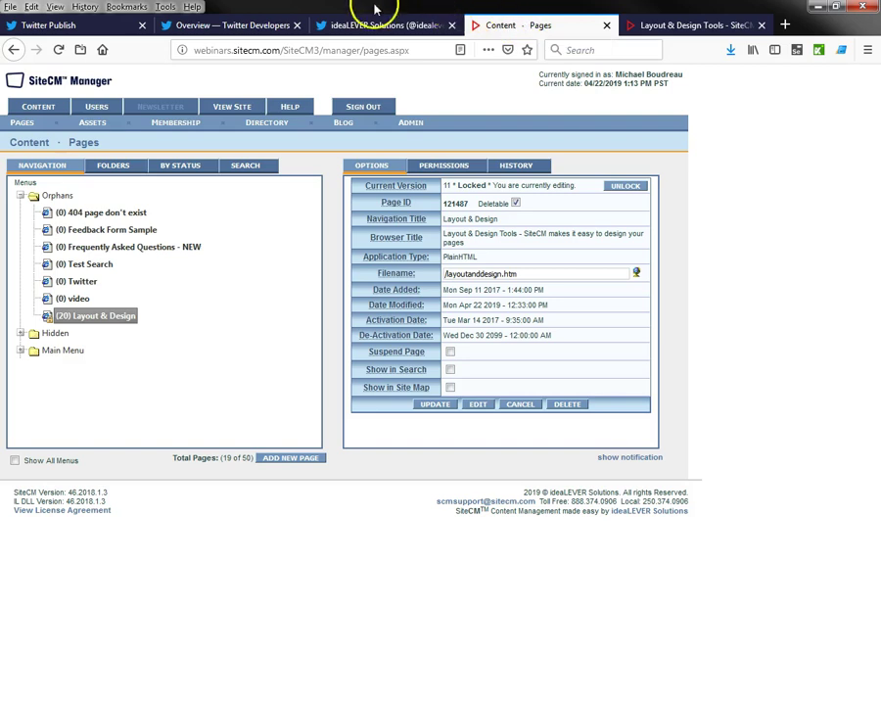
mouse_move(86, 126)
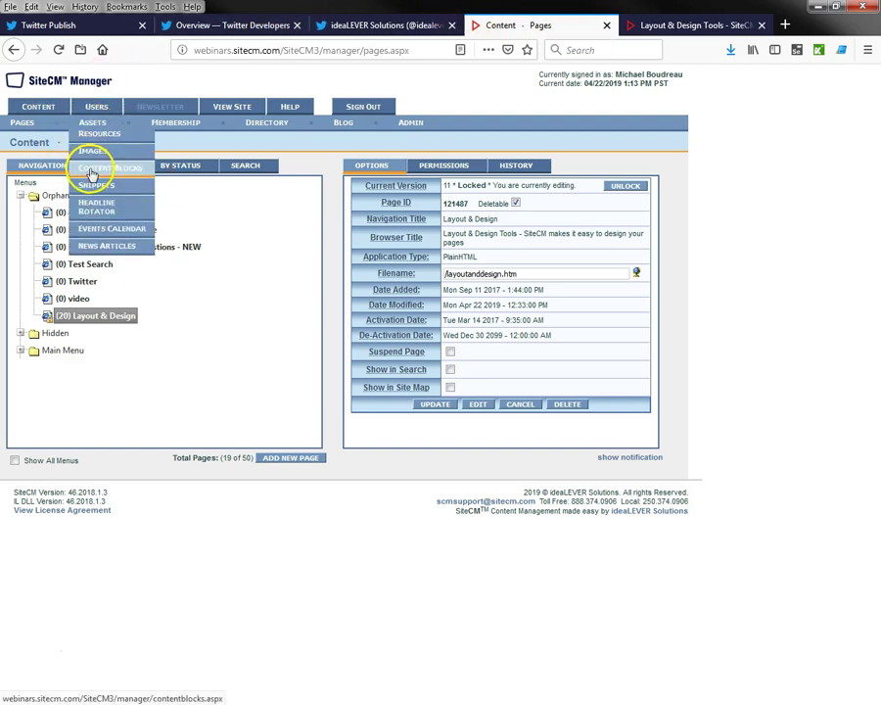
left_click(93, 170)
left_click(268, 460)
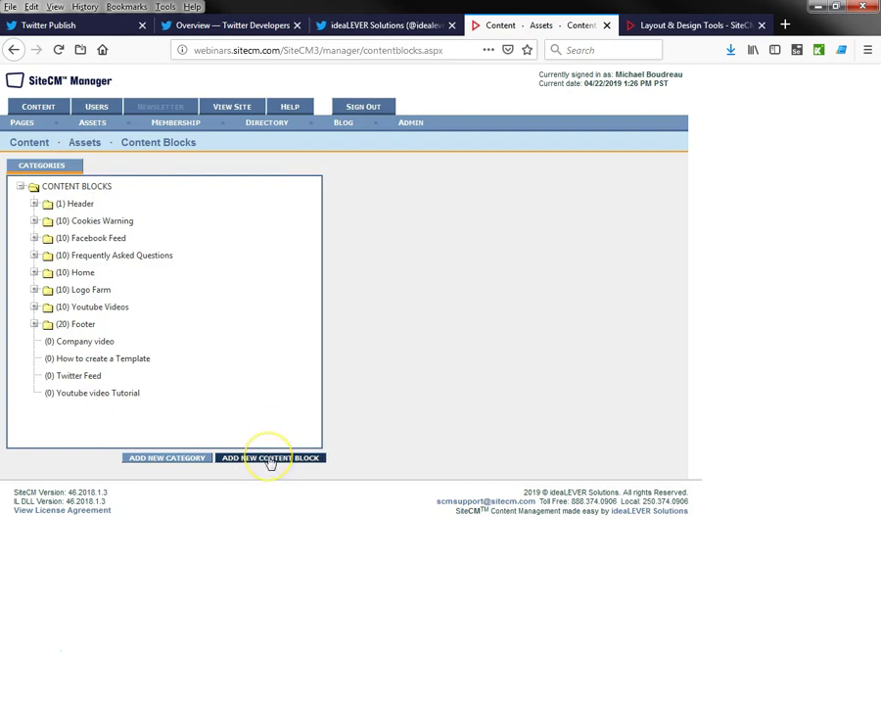
left_click_drag(517, 202, 384, 251)
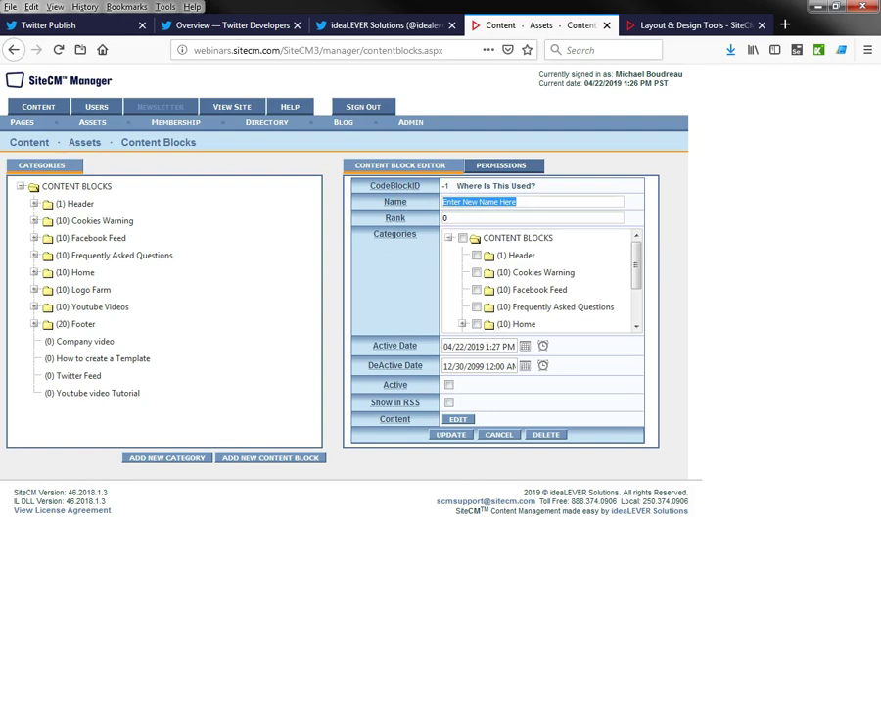
type("Twitter Embedded Timeline")
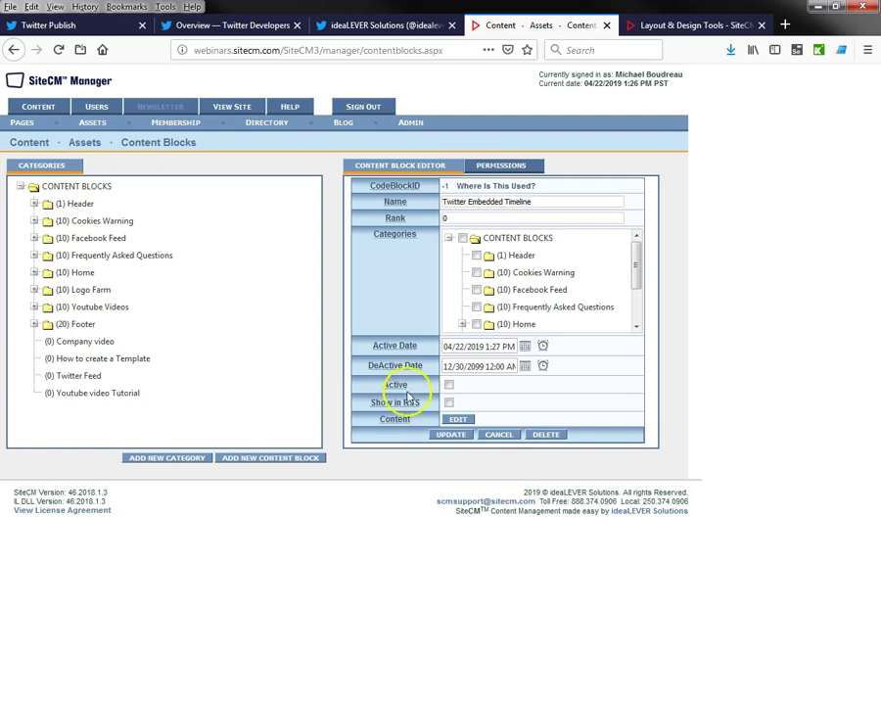
Assign the new content block to the Home category and make it active.
left_click(476, 326)
left_click(449, 385)
left_click(449, 384)
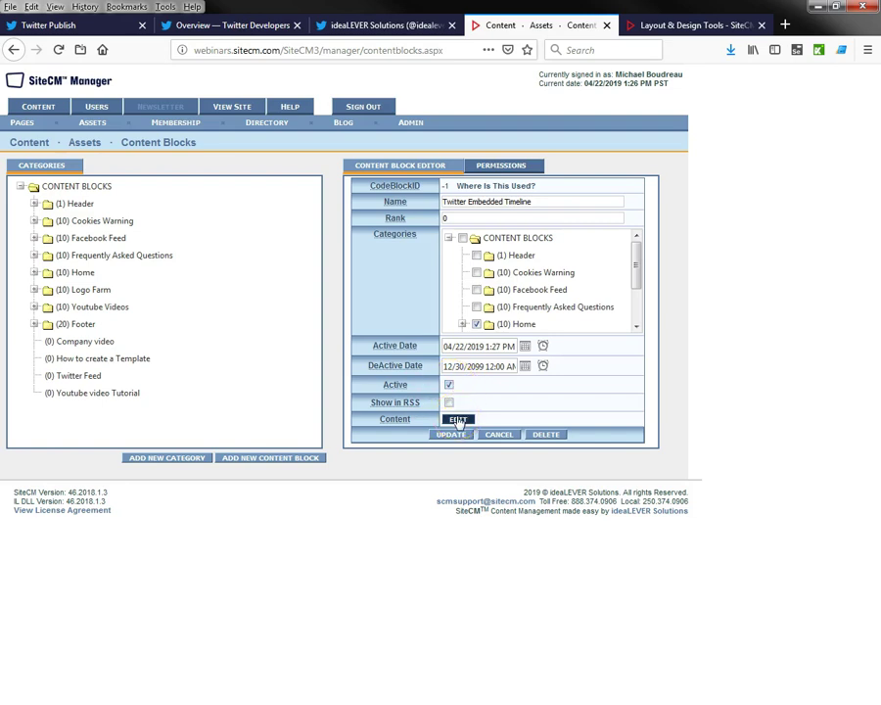
Reveal the content block's raw content field and paste the copied Twitter embed code into it.
double_click(395, 419)
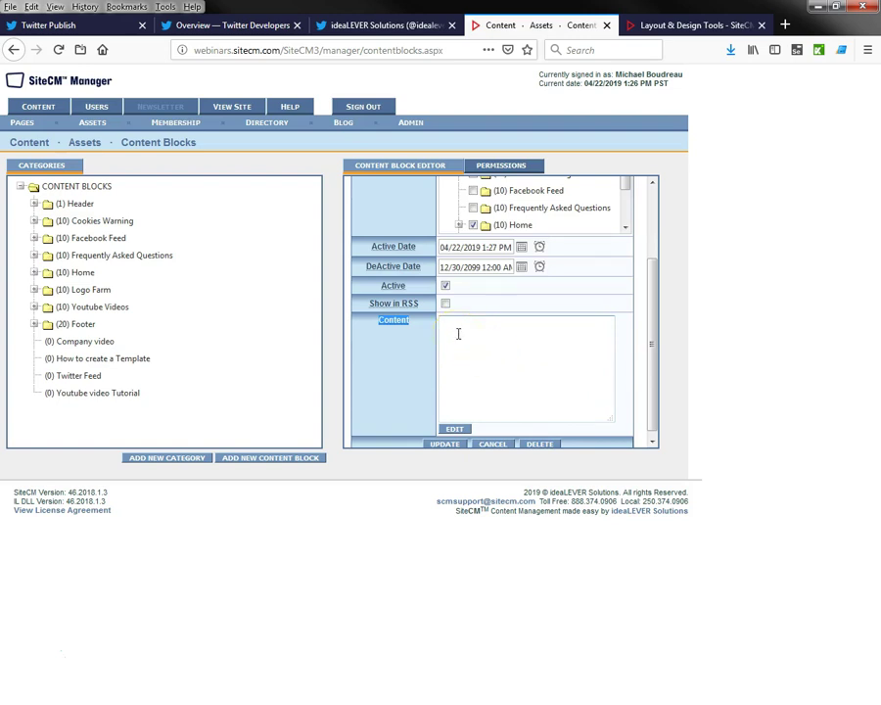
key("ctrl+v")
left_click(487, 477)
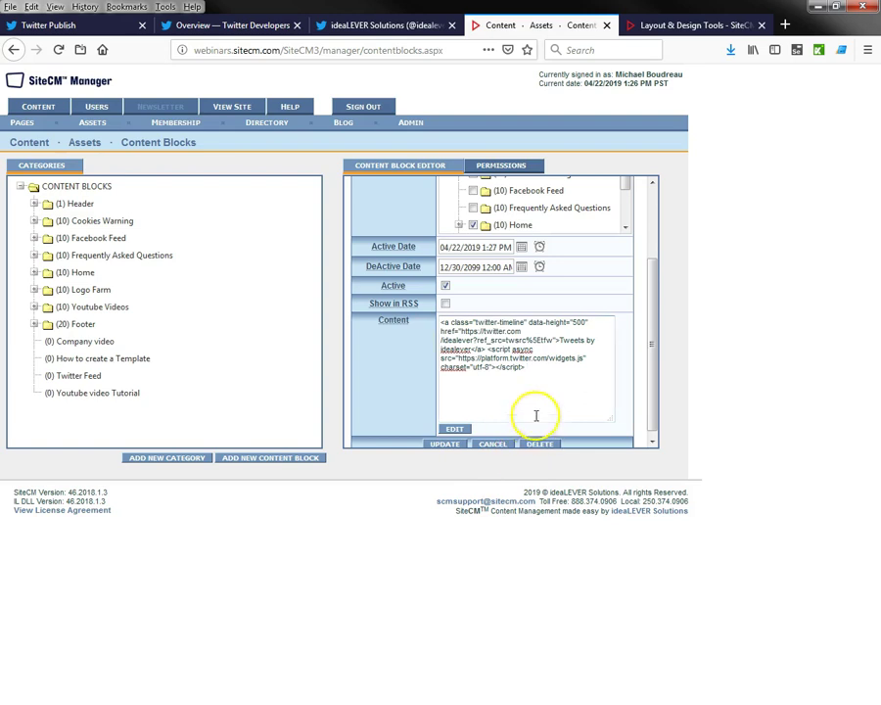
Save the new content block containing the Twitter embed code.
left_click(444, 443)
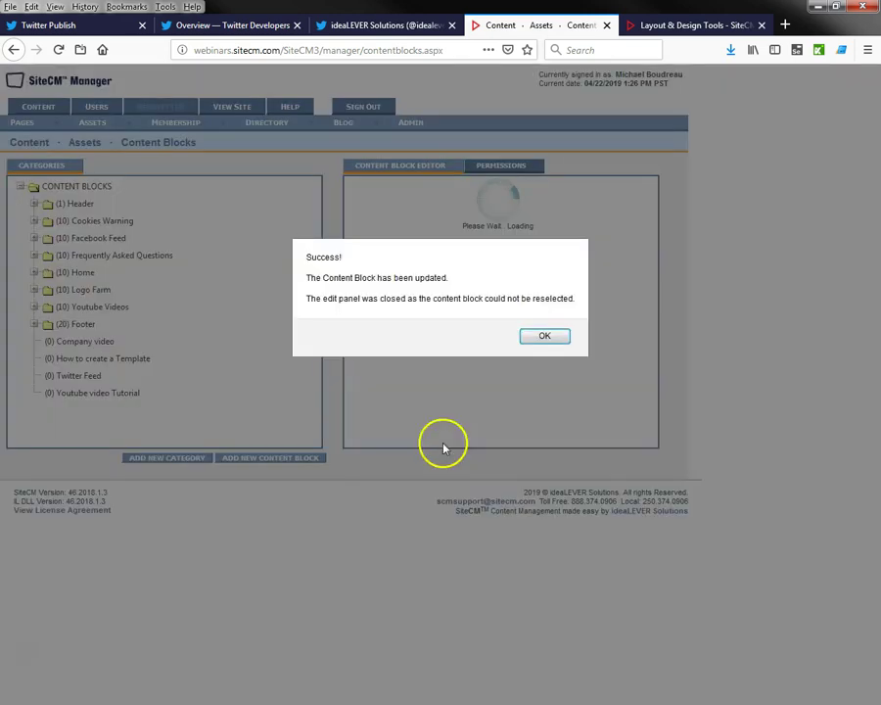
left_click(543, 336)
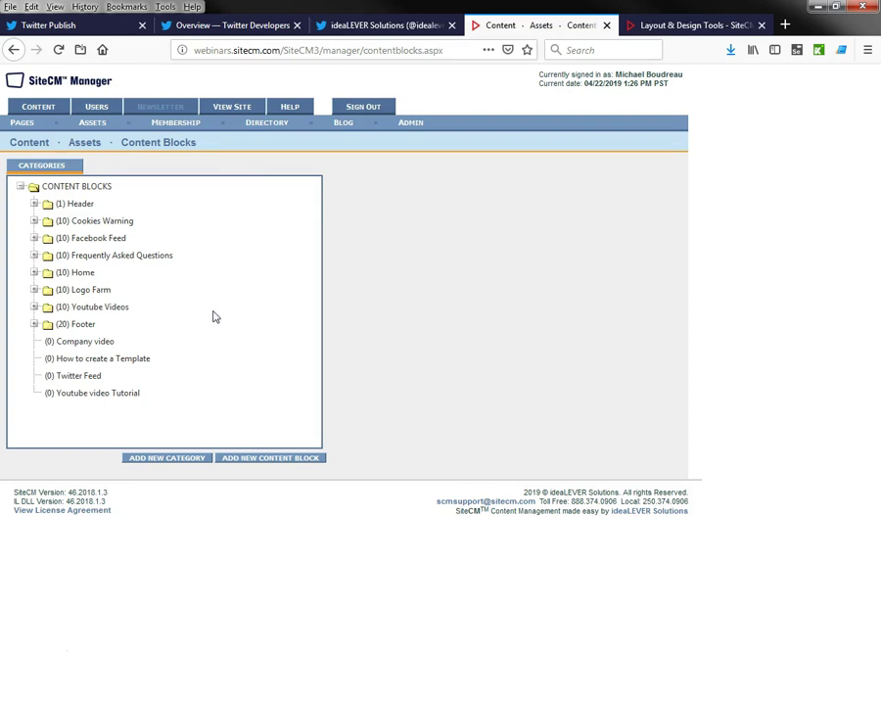
Go to the site's pages and open the Layout & Design page under Orphans for editing.
left_click(23, 123)
left_click(21, 195)
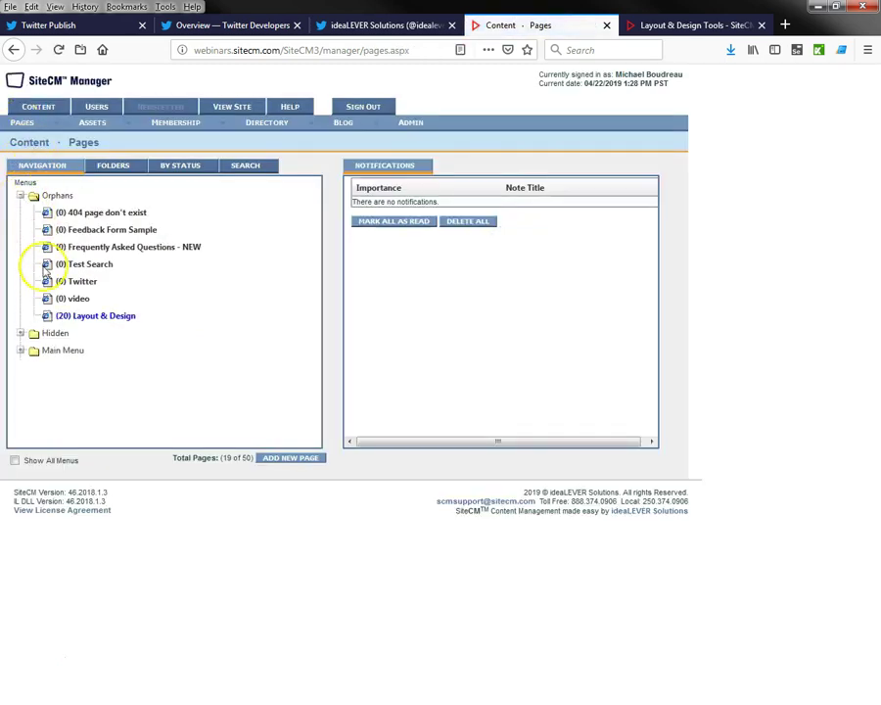
left_click(96, 320)
left_click(98, 317)
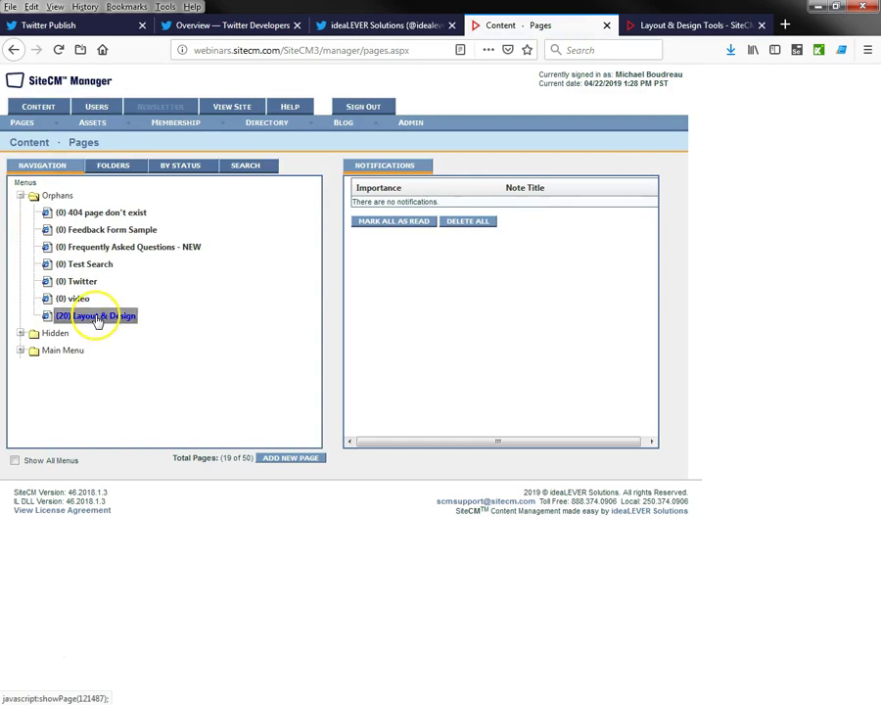
Insert the Home category's Twitter Embedded Timeline content block into the empty table cell beside the last paragraph of the page.
scroll(352, 268, "down", 5)
scroll(352, 269, "down", 1)
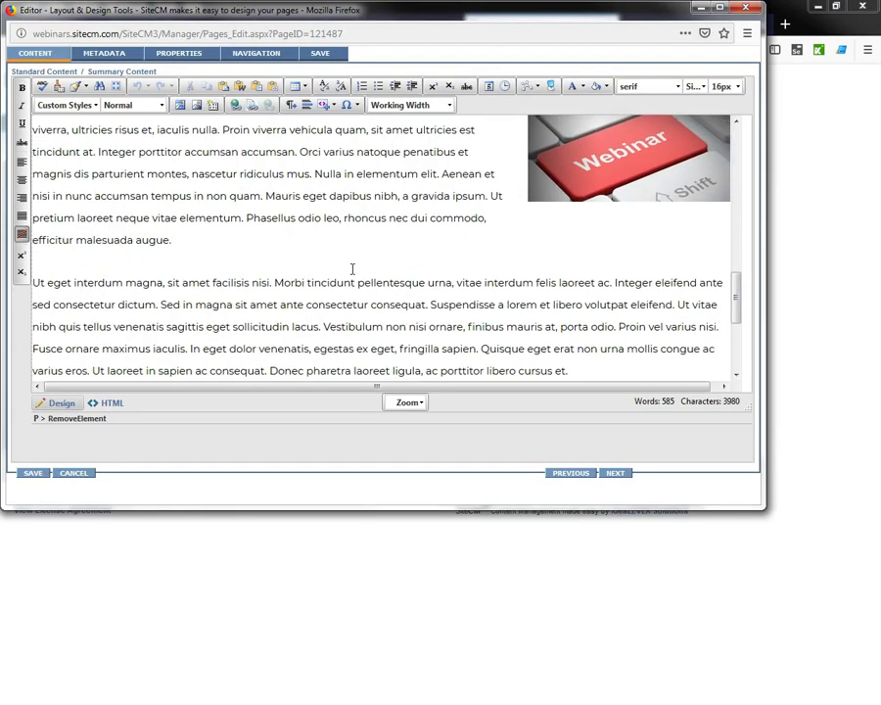
scroll(352, 264, "down", 6)
double_click(249, 265)
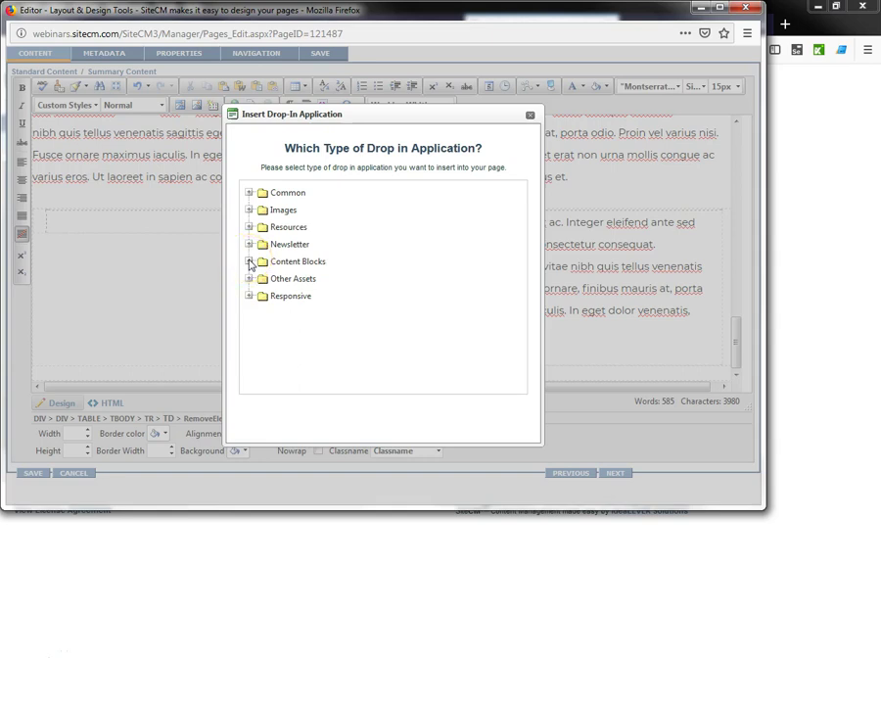
left_click(250, 264)
left_click(314, 279)
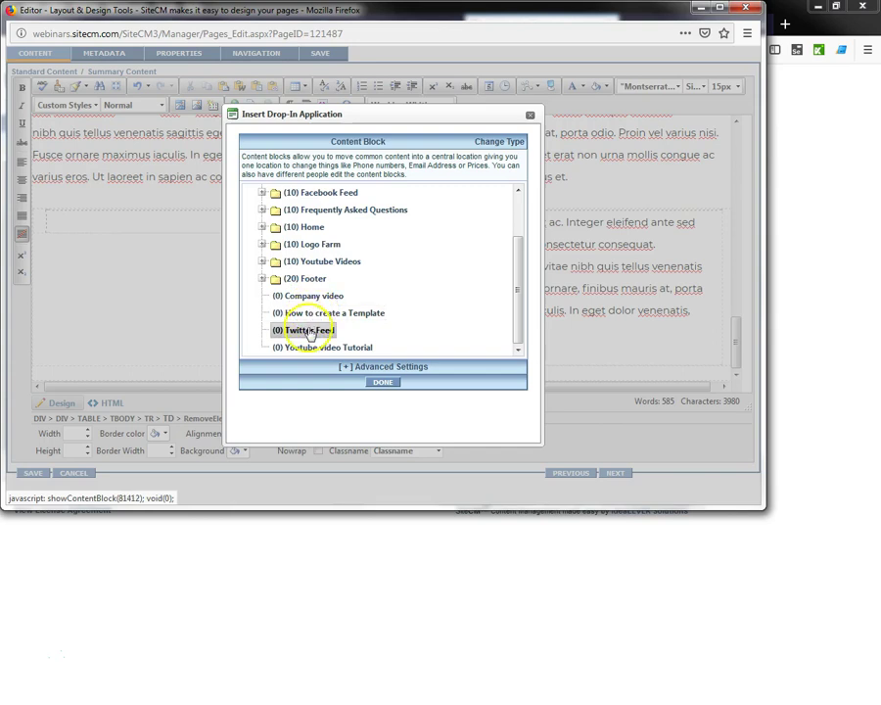
left_click(261, 227)
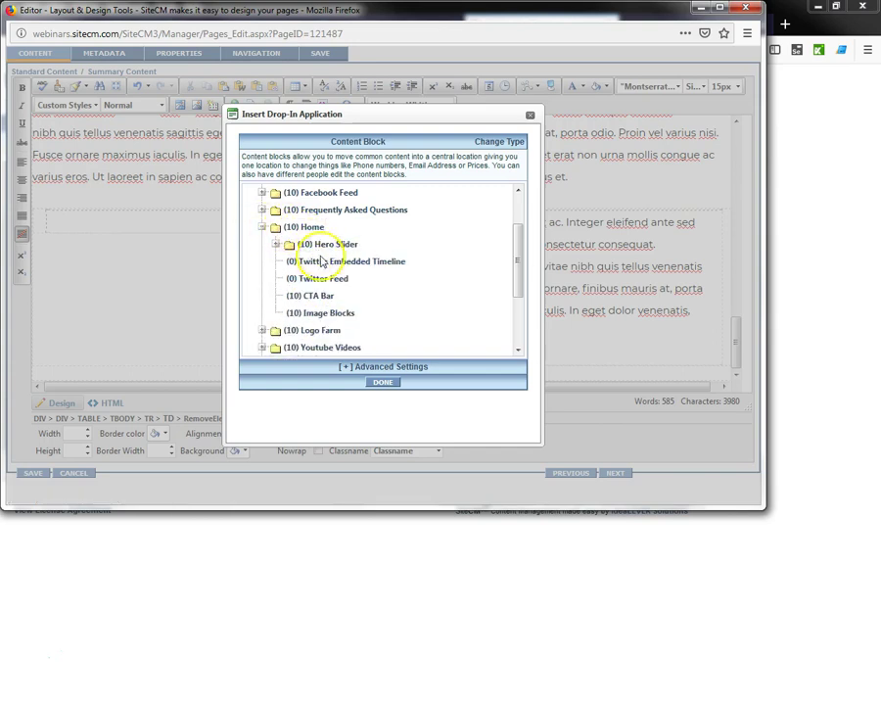
left_click(383, 382)
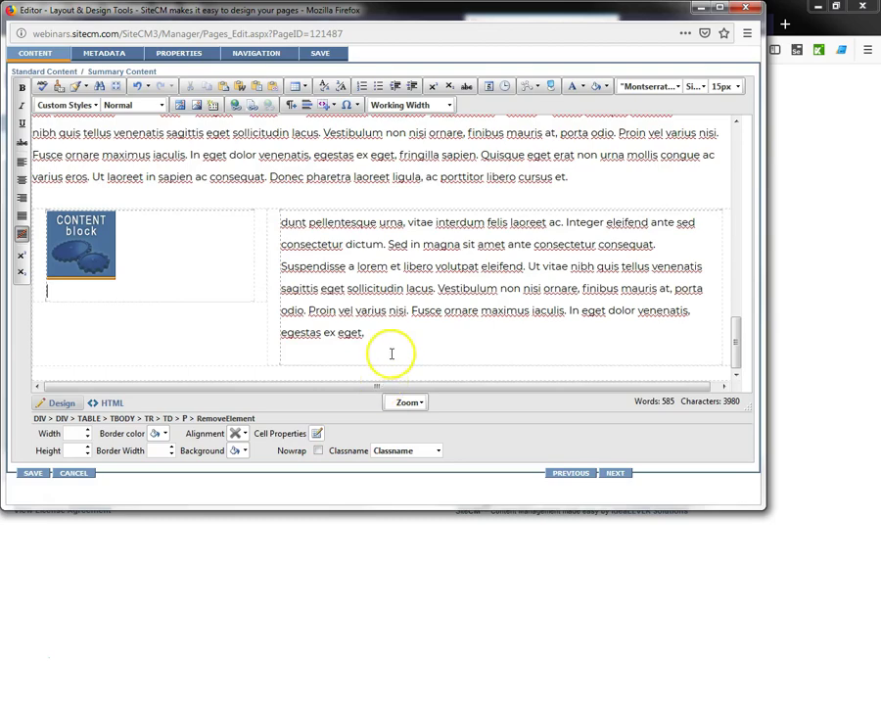
Preview the embedded Twitter timeline on the Layout & Design page, and save and launch the page.
left_click(320, 53)
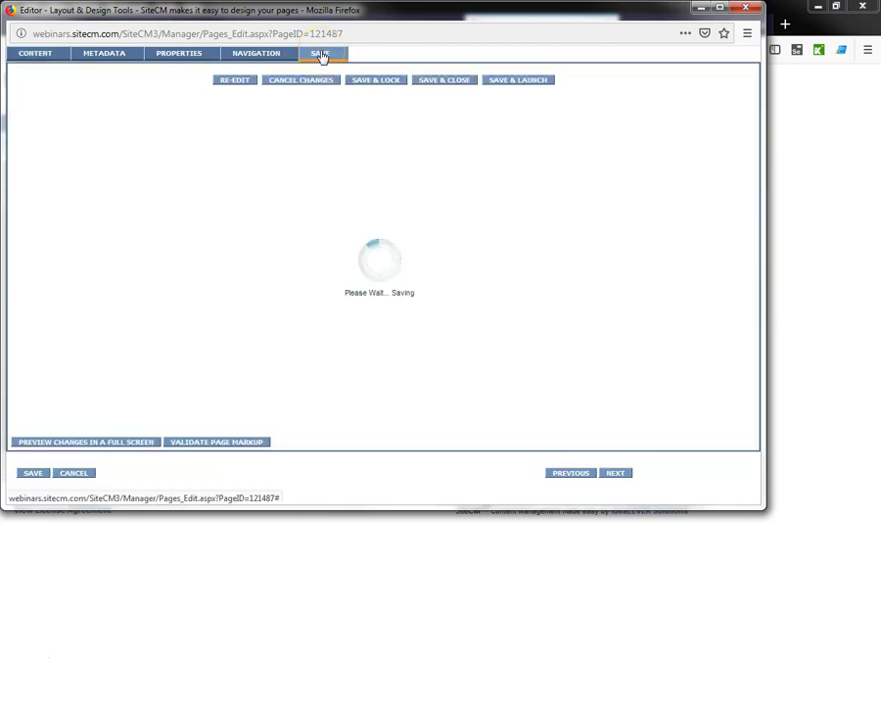
scroll(383, 264, "down", 10)
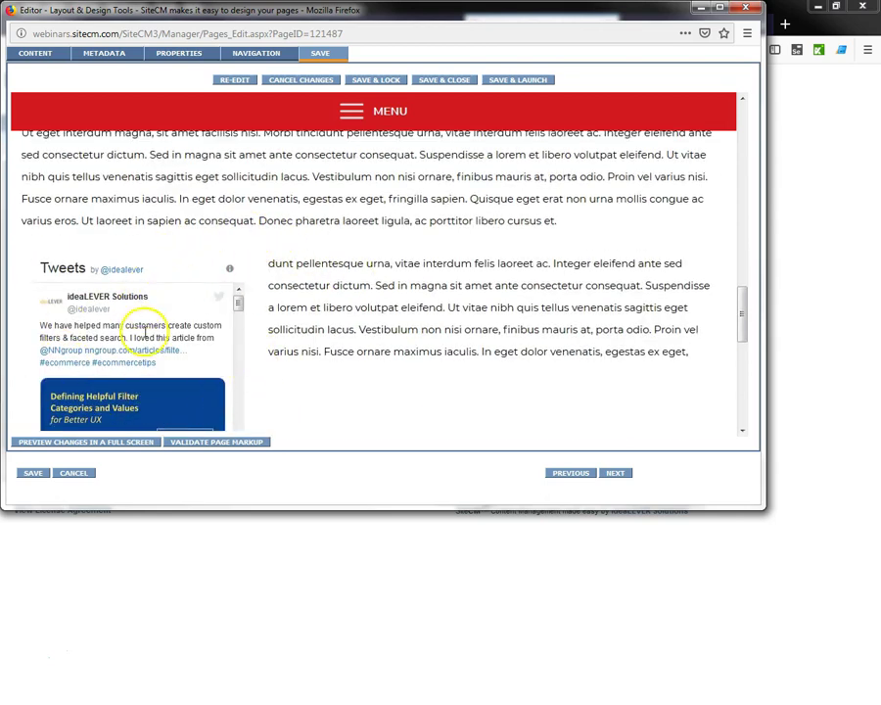
scroll(145, 336, "down", 1)
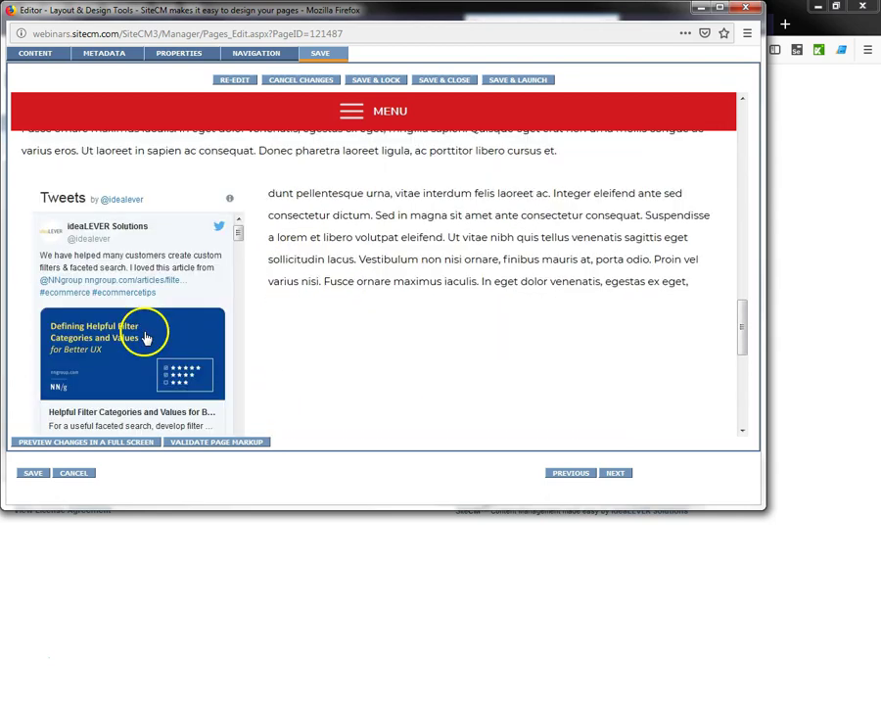
left_click(518, 79)
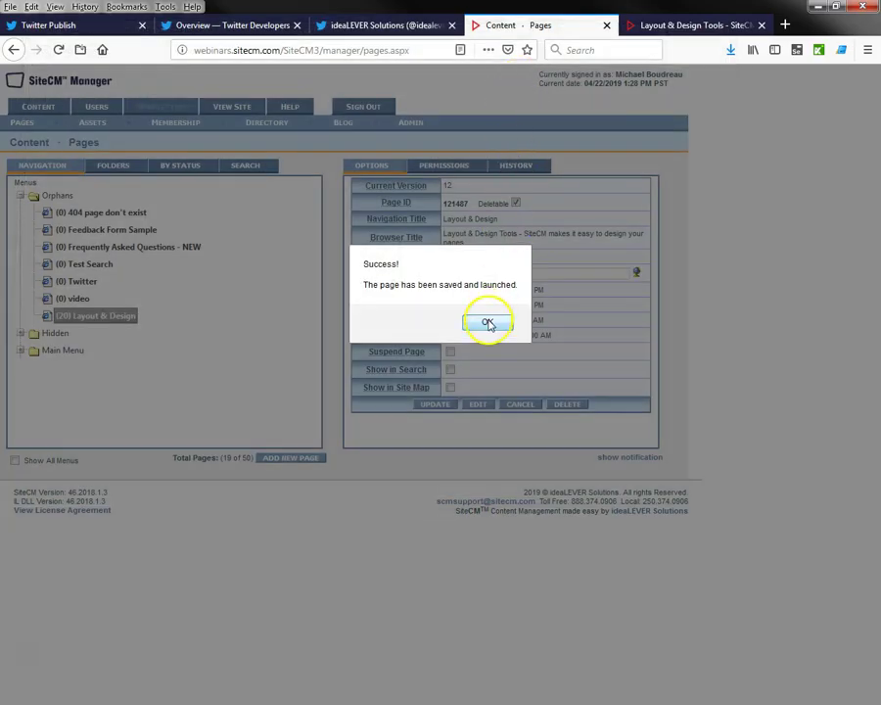
left_click(487, 324)
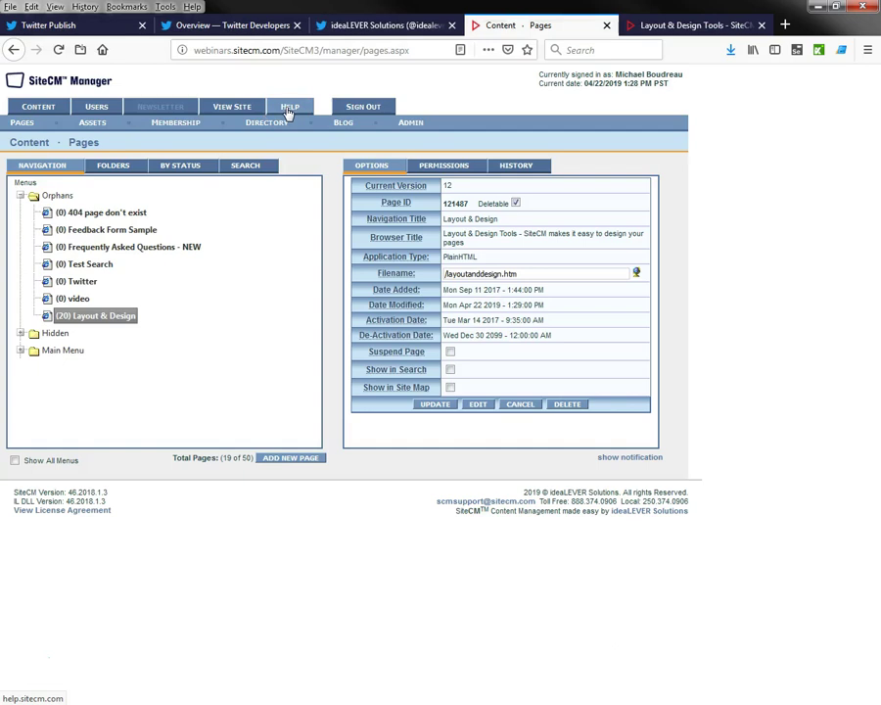